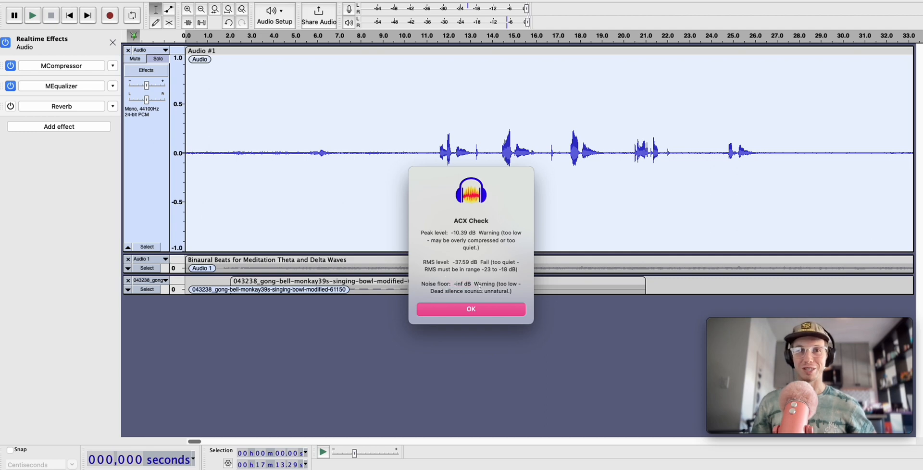
Dismiss the ACX Check report and clear the selection on the voice track.
{"action": "left_click", "coordinate": [459, 314]}
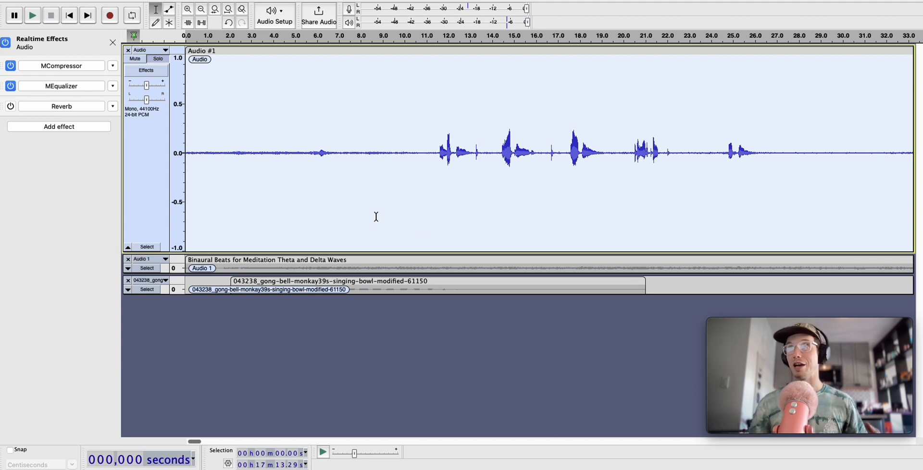
{"action": "left_click", "coordinate": [351, 137]}
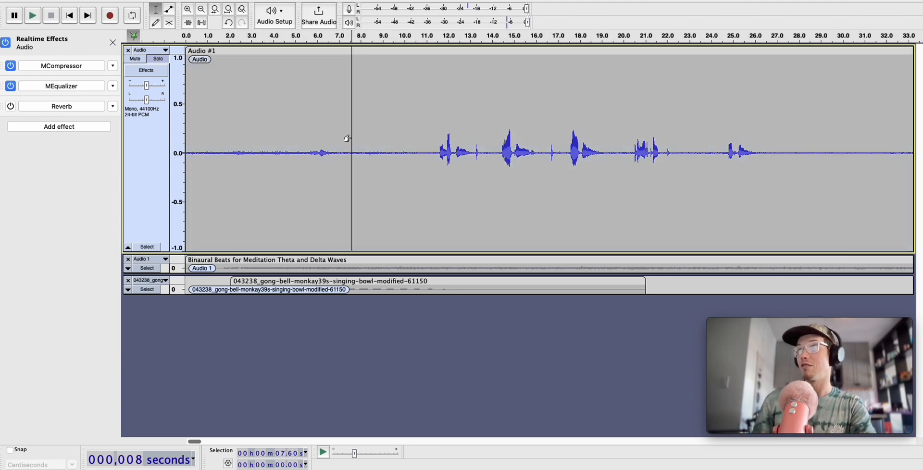
{"action": "left_click", "coordinate": [281, 118]}
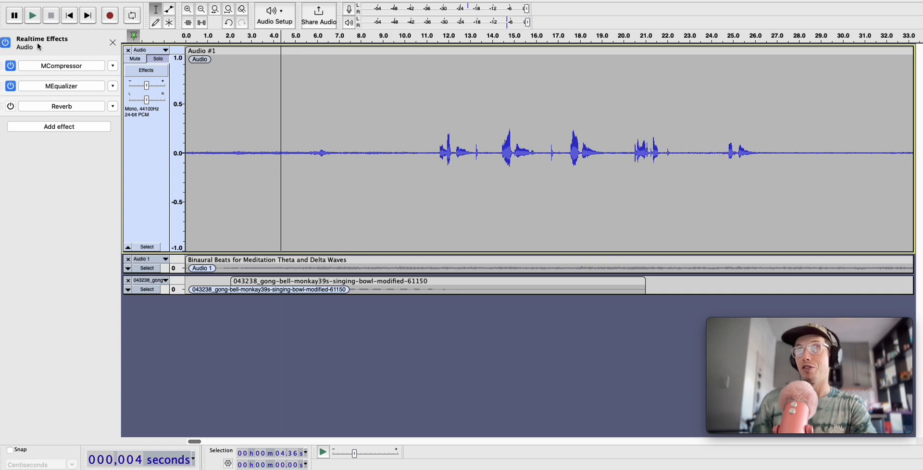
Select the voice passage from about 10.5 to 14.2 seconds and inspect the Graphic EQ bands without applying the effect.
{"action": "left_click_drag", "start_coordinate": [416, 123], "coordinate": [496, 124]}
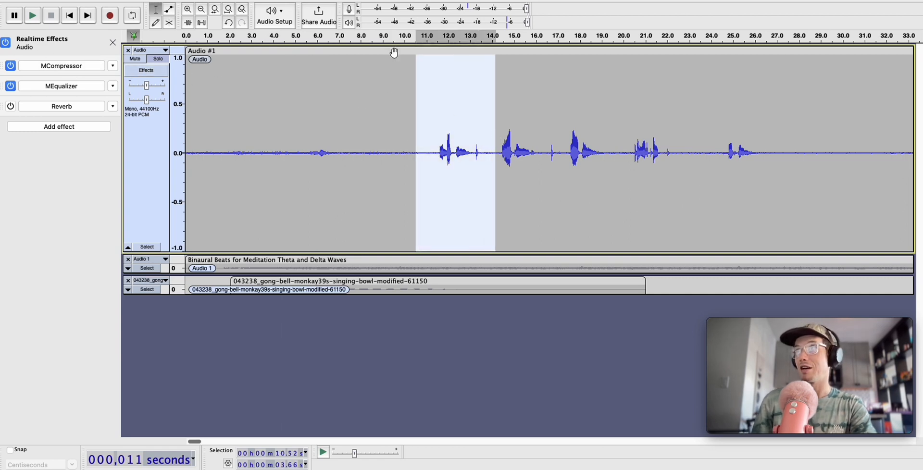
{"action": "left_click", "coordinate": [288, 0]}
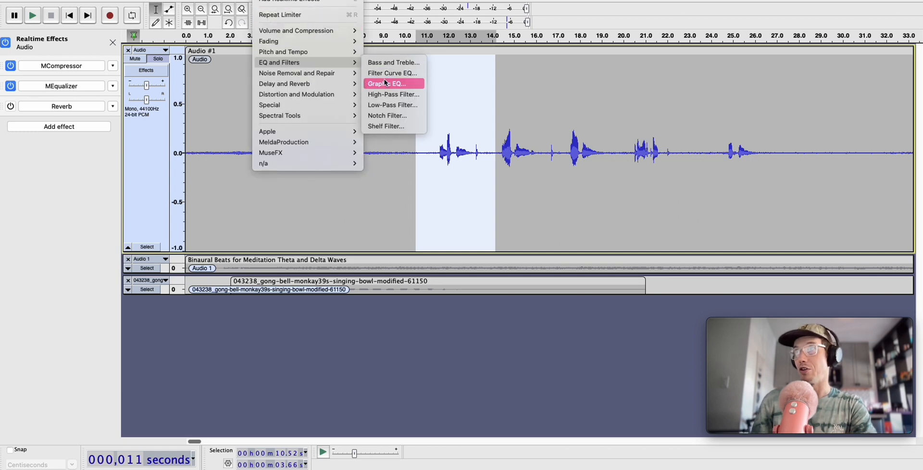
{"action": "left_click", "coordinate": [393, 85]}
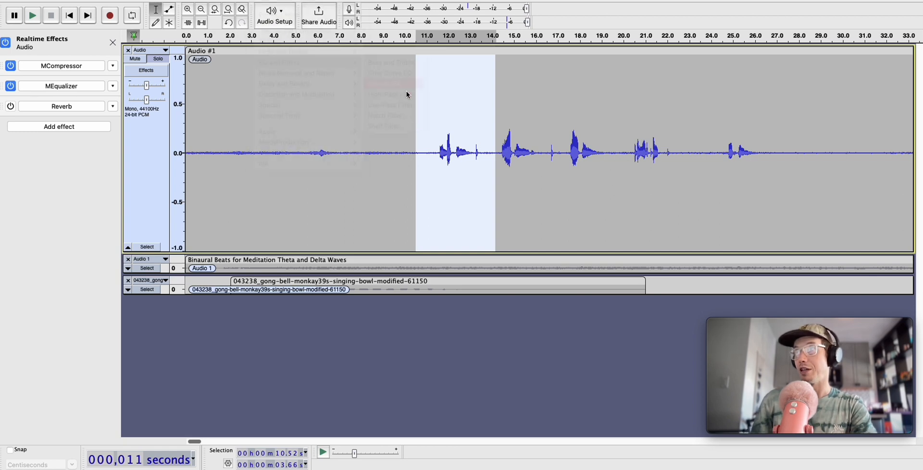
{"action": "left_click_drag", "start_coordinate": [358, 116], "coordinate": [345, 116]}
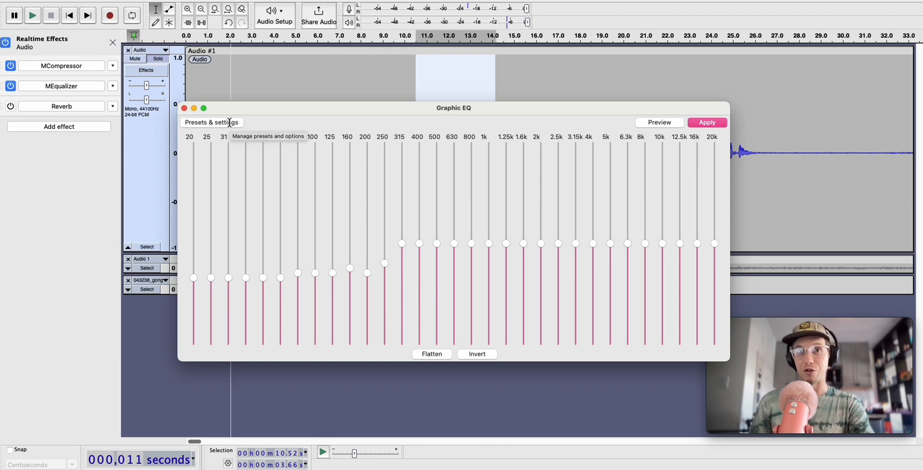
{"action": "left_click", "coordinate": [184, 108]}
Inspect the settings of the voice track's MCompressor and MEqualizer realtime effects, keeping the equalizer open clear of the waveform.
{"action": "left_click", "coordinate": [89, 67]}
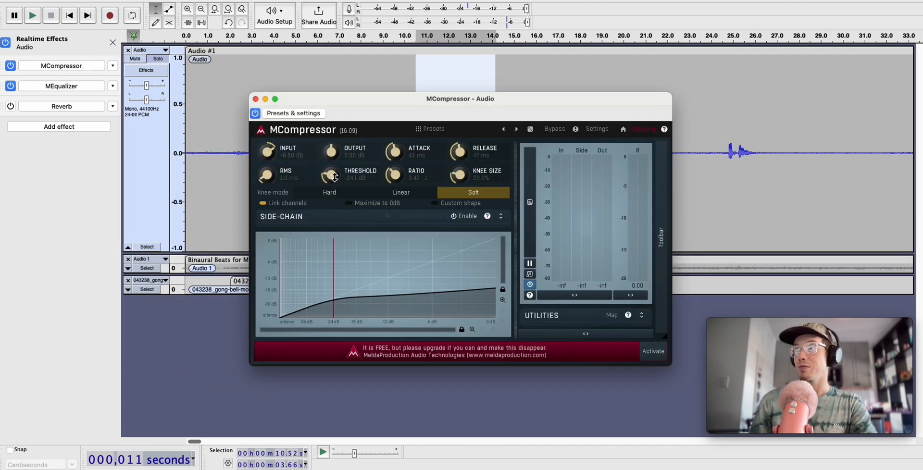
{"action": "left_click", "coordinate": [72, 66]}
{"action": "left_click", "coordinate": [61, 86]}
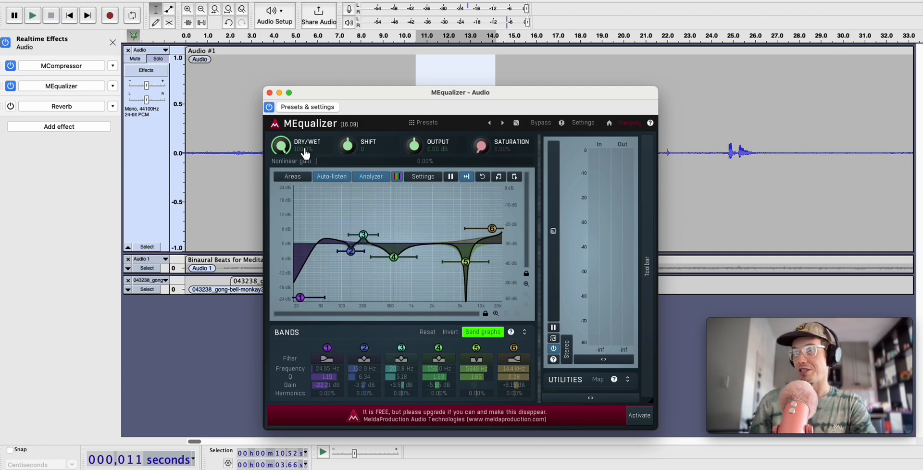
{"action": "left_click_drag", "start_coordinate": [340, 95], "coordinate": [363, 194]}
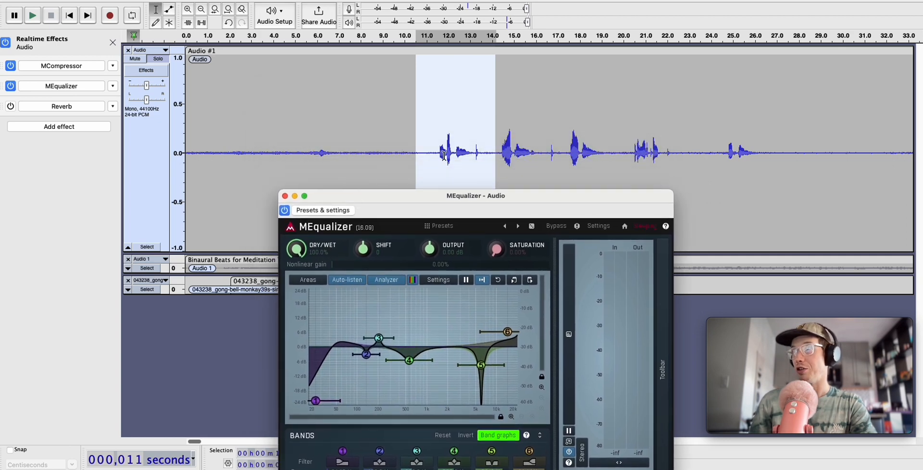
Switch off the voice track's realtime effects and play the phrase from about 11.6 to 13.4 seconds.
{"action": "left_click_drag", "start_coordinate": [439, 151], "coordinate": [478, 155]}
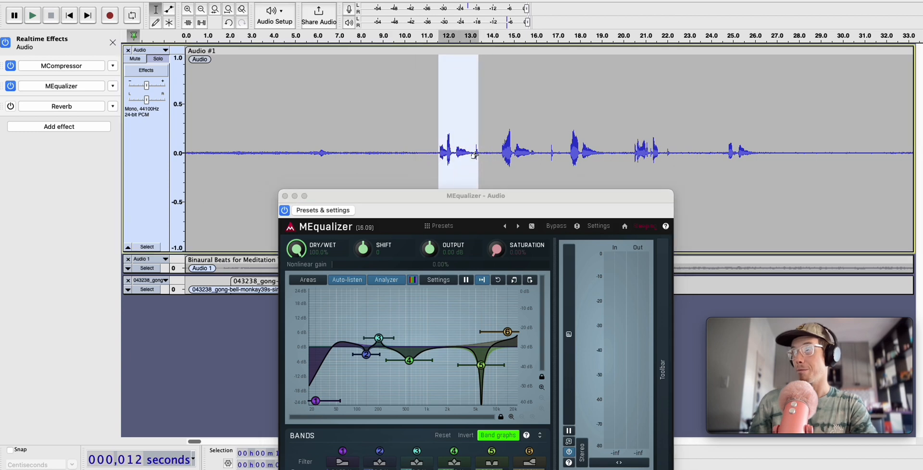
{"action": "left_click", "coordinate": [8, 42]}
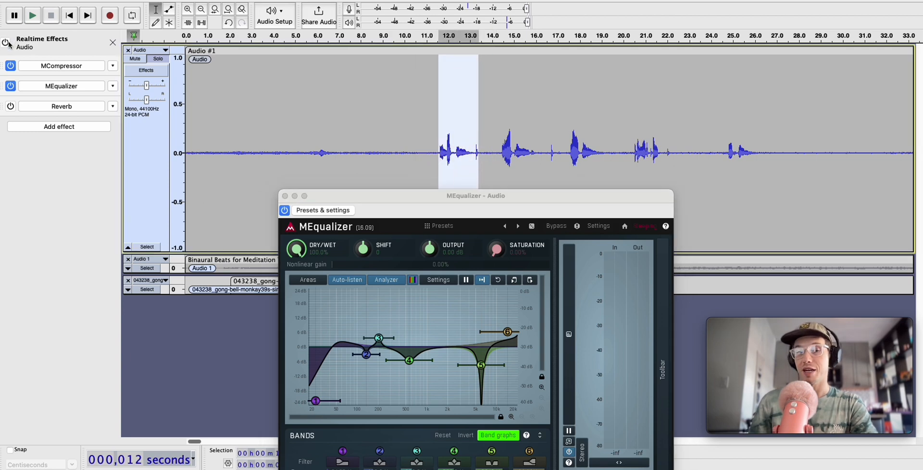
{"action": "key", "text": "space"}
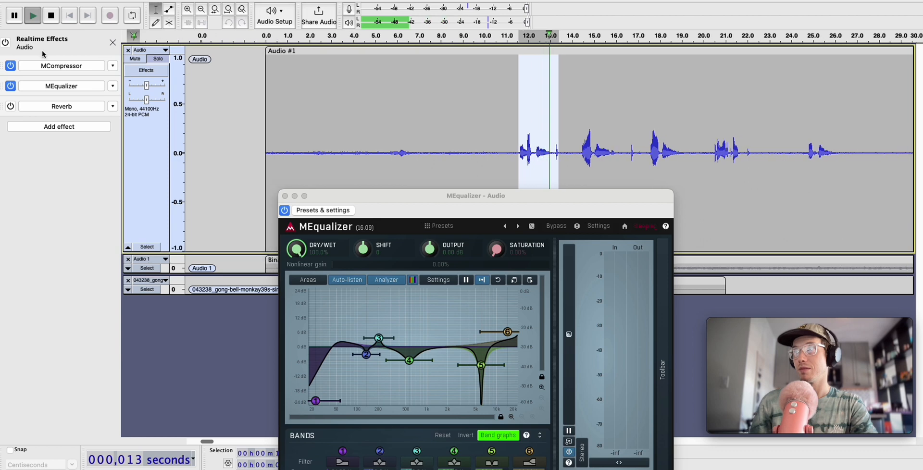
Play the phrase from about 53.5 to 56.8 seconds without and with realtime effects, leaving them on and closing the effect views.
{"action": "scroll", "coordinate": [413, 127], "scroll_direction": "right", "scroll_amount": 15}
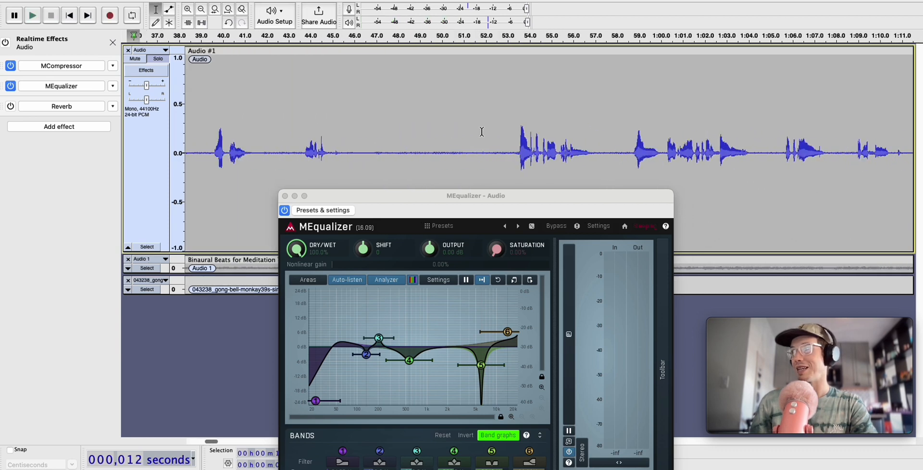
{"action": "left_click_drag", "start_coordinate": [514, 142], "coordinate": [588, 155]}
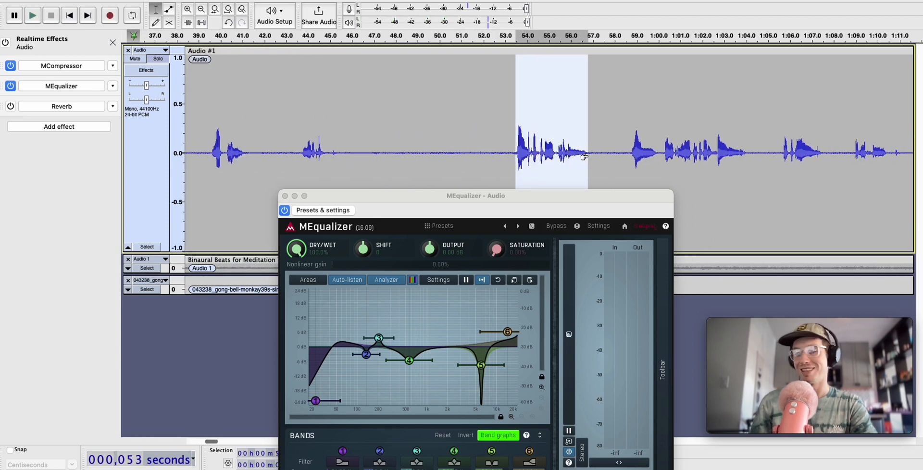
{"action": "key", "text": "space"}
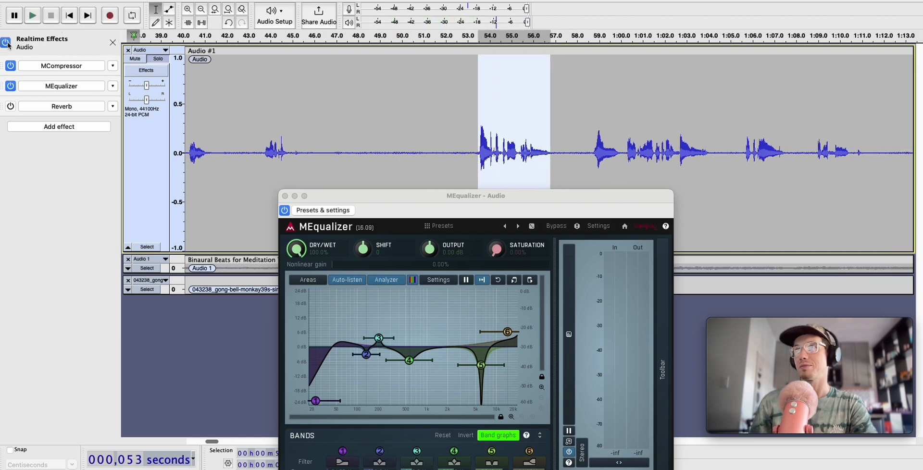
{"action": "key", "text": "space"}
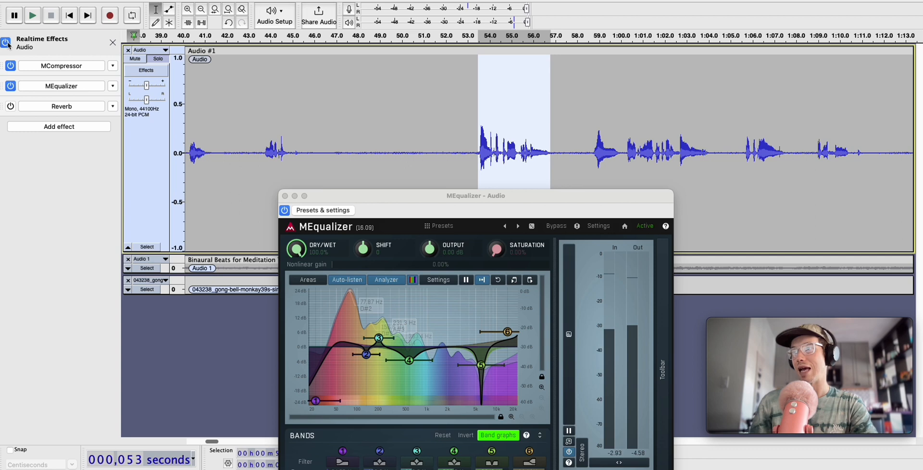
{"action": "left_click", "coordinate": [285, 197]}
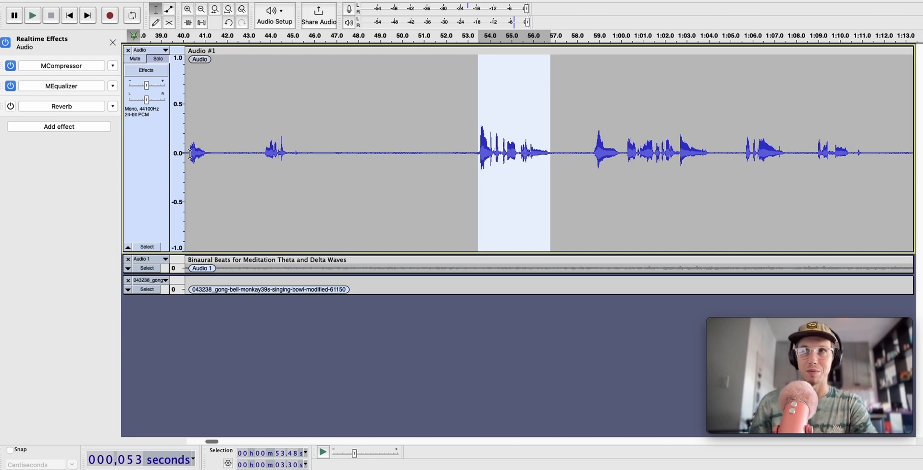
{"action": "left_click", "coordinate": [113, 43]}
Return to the project start, select the entire voice track and duplicate it onto a new track.
{"action": "left_click", "coordinate": [150, 140]}
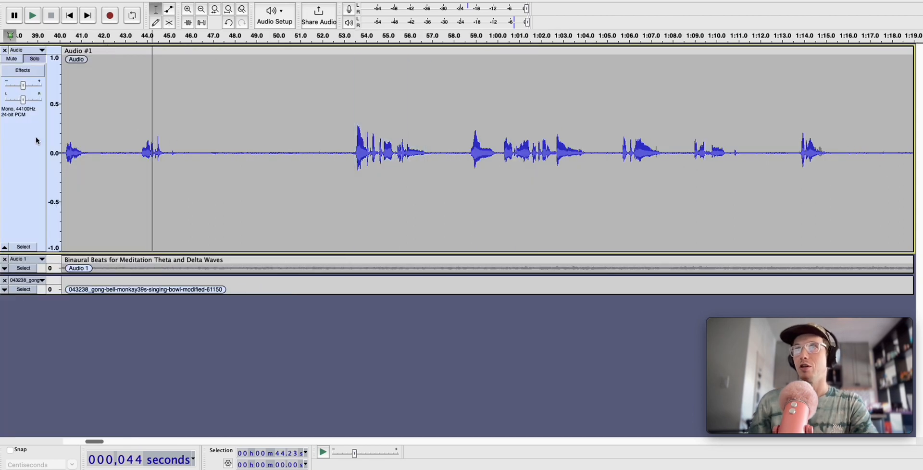
{"action": "left_click", "coordinate": [71, 16]}
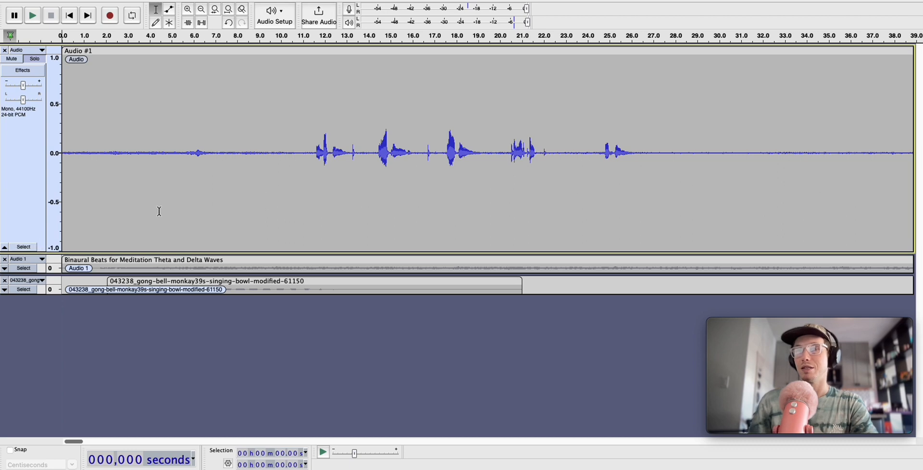
{"action": "left_click", "coordinate": [37, 247]}
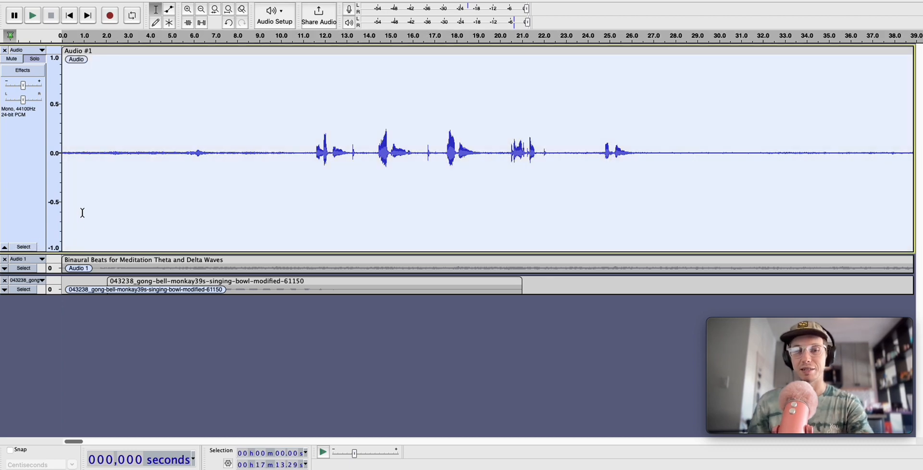
{"action": "key", "text": "ctrl+d"}
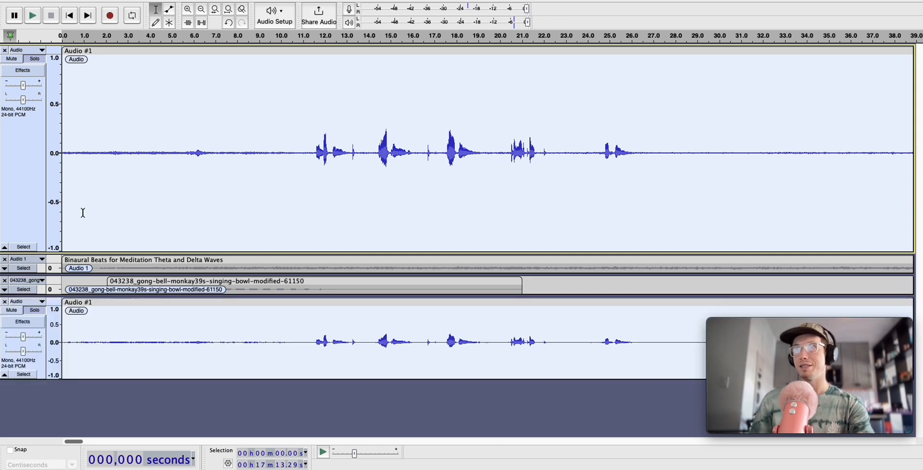
Rename the original voice clip "OG" and the copied clip "Duplicate".
{"action": "double_click", "coordinate": [93, 52]}
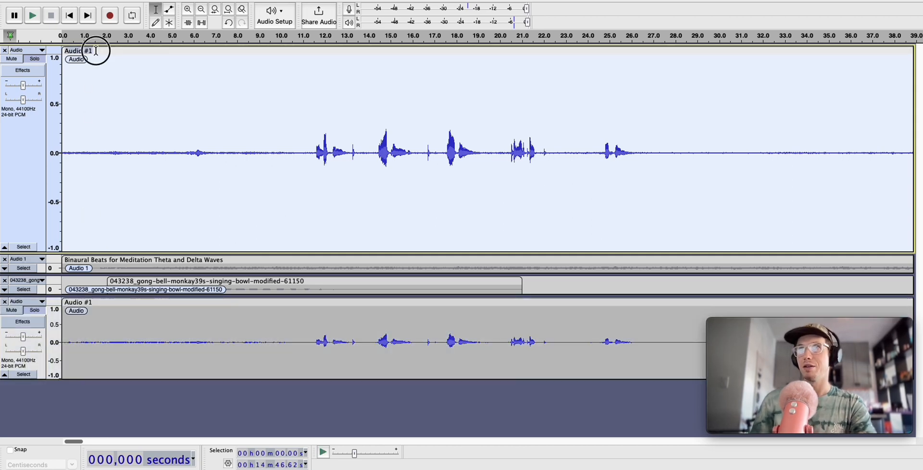
{"action": "type", "text": "OG"}
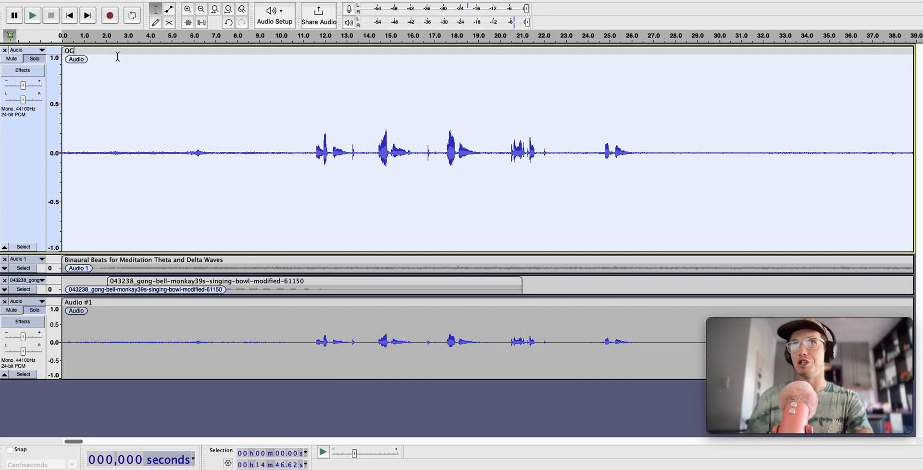
{"action": "double_click", "coordinate": [87, 302]}
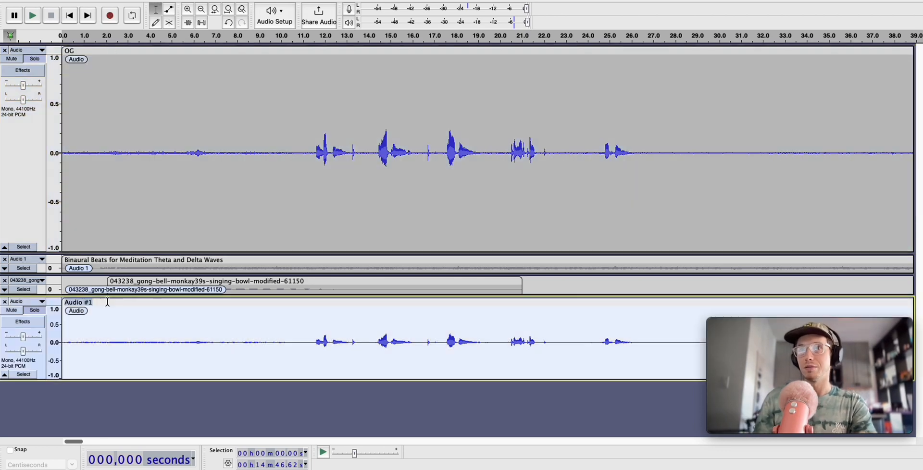
{"action": "type", "text": "Du"}
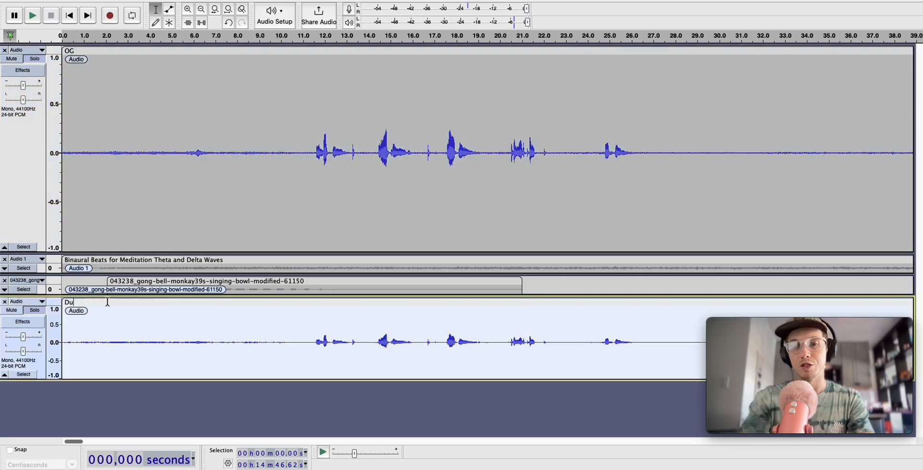
{"action": "type", "text": "plicate"}
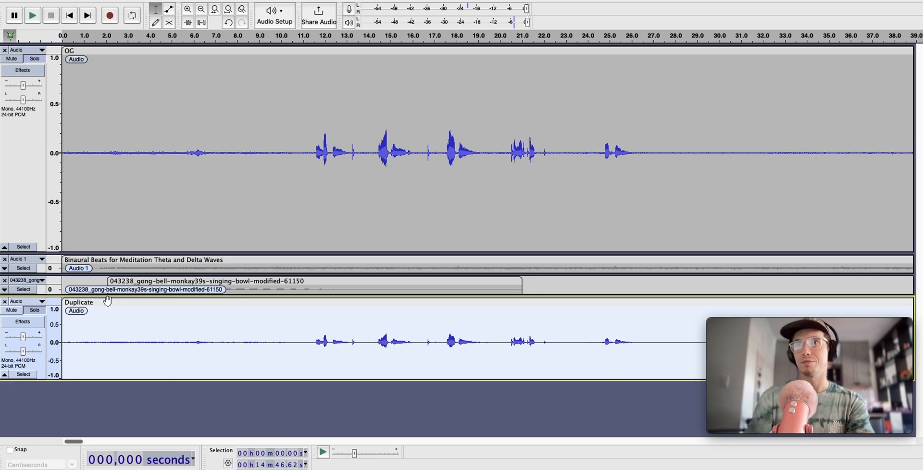
{"action": "key", "text": "Return"}
Check which realtime effects are on the duplicated voice track and compare them with the binaural beats track.
{"action": "left_click", "coordinate": [23, 322]}
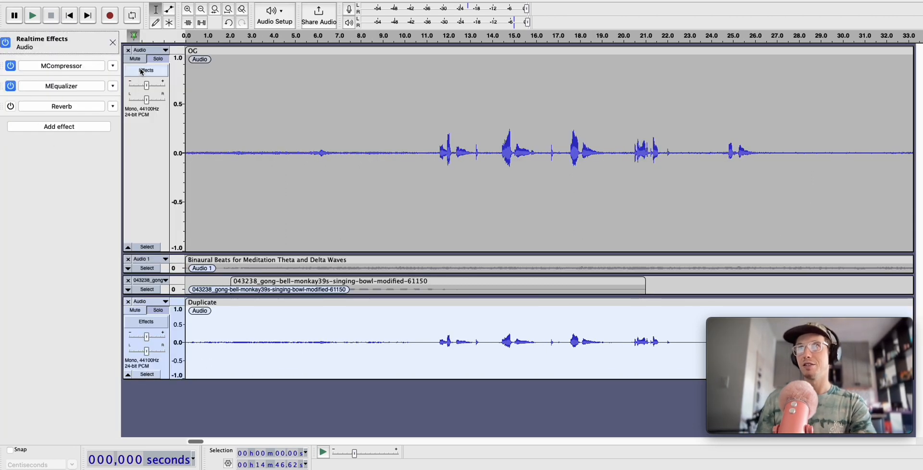
{"action": "left_click", "coordinate": [146, 270]}
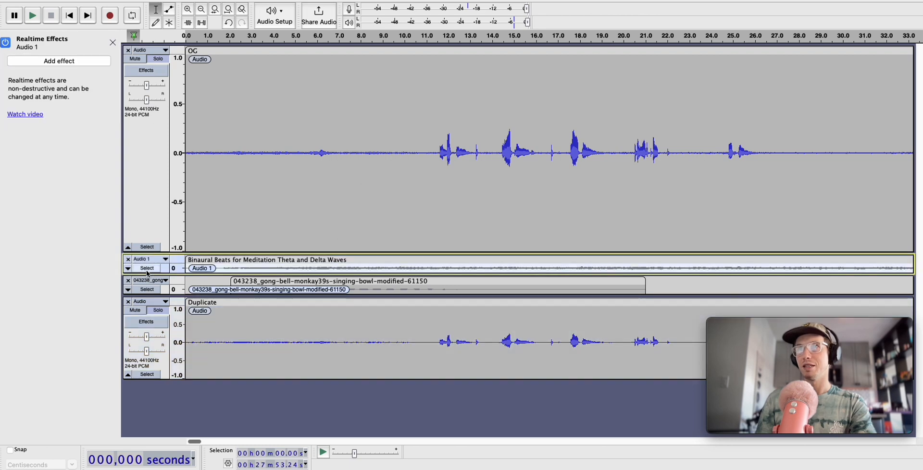
{"action": "left_click", "coordinate": [146, 322]}
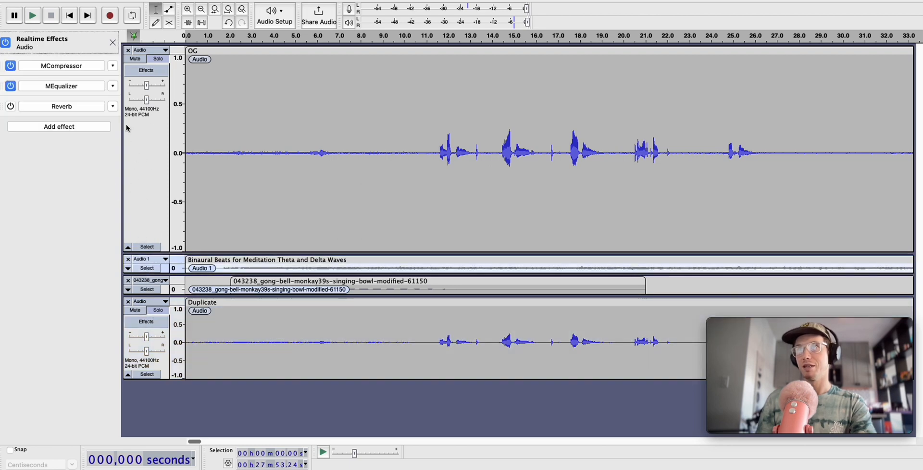
{"action": "left_click", "coordinate": [111, 43]}
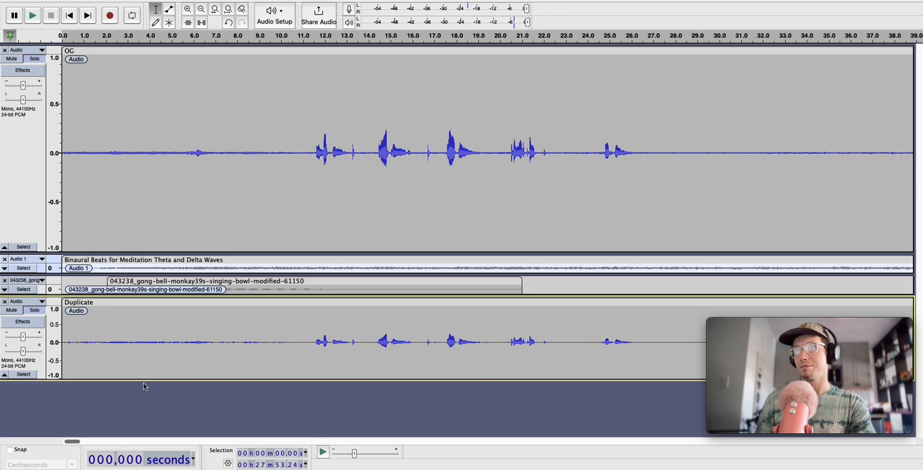
Enlarge the height of the duplicated voice track so its waveform is easier to see.
{"action": "left_click_drag", "start_coordinate": [144, 379], "coordinate": [144, 436]}
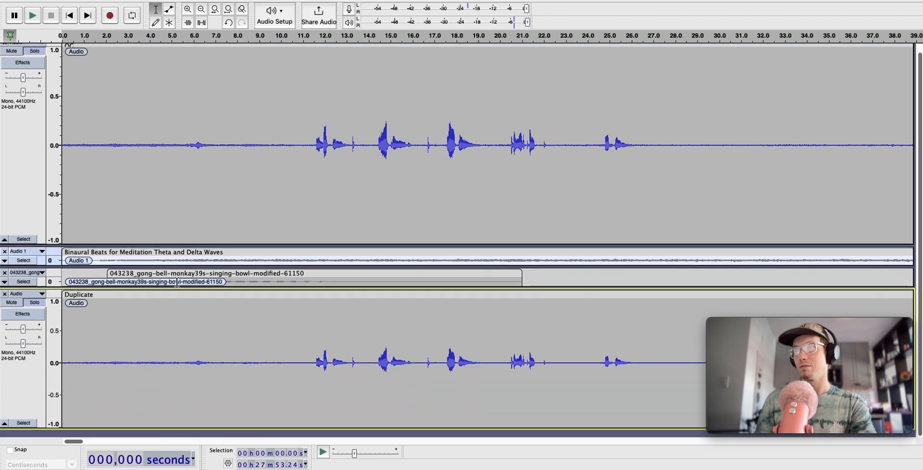
{"action": "left_click", "coordinate": [217, 424]}
{"action": "left_click_drag", "start_coordinate": [216, 429], "coordinate": [214, 452]}
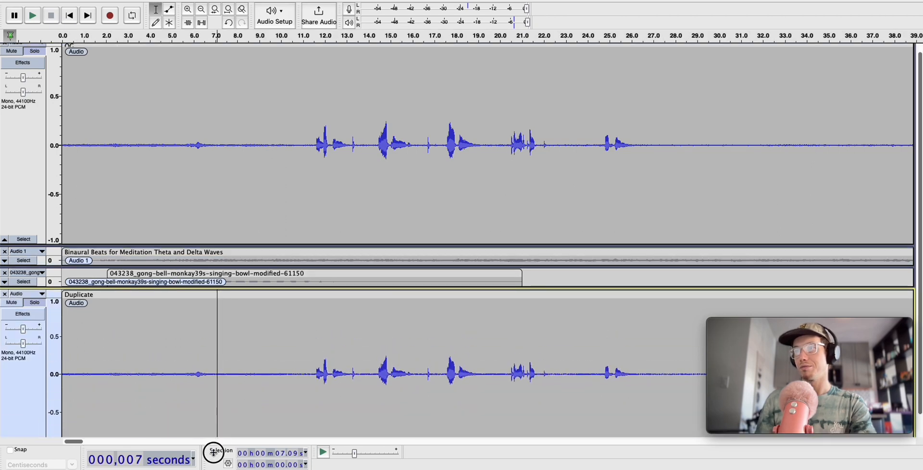
Select the entire duplicated voice track and run ACX Check on it.
{"action": "left_click", "coordinate": [24, 418]}
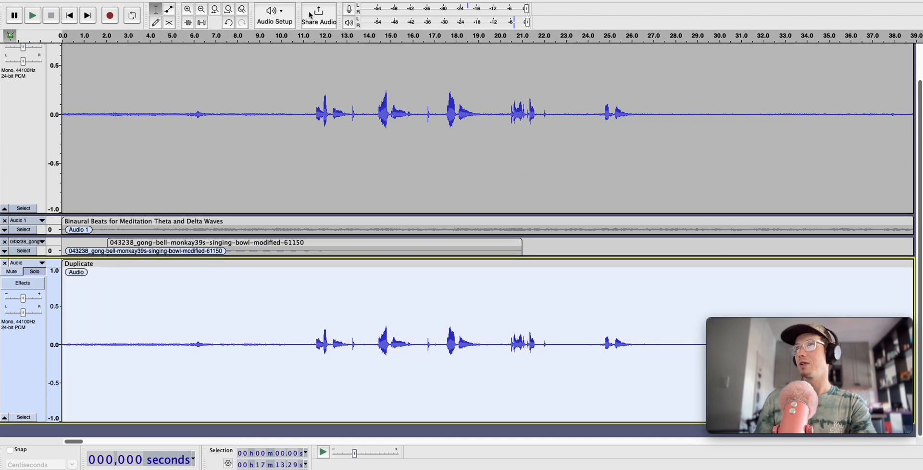
{"action": "left_click", "coordinate": [319, 70]}
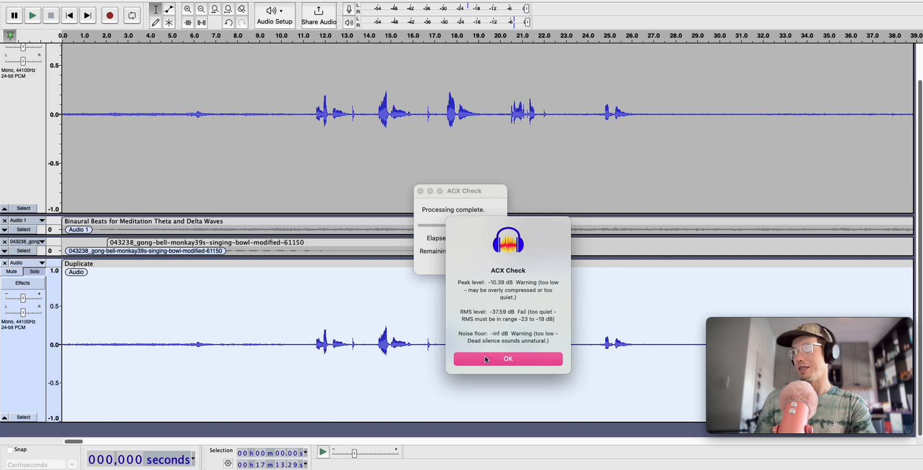
Dismiss the ACX Check results, collapse the OG track, and show the duplicated track as an enlarged waveform and spectrogram multi-view.
{"action": "left_click", "coordinate": [485, 358]}
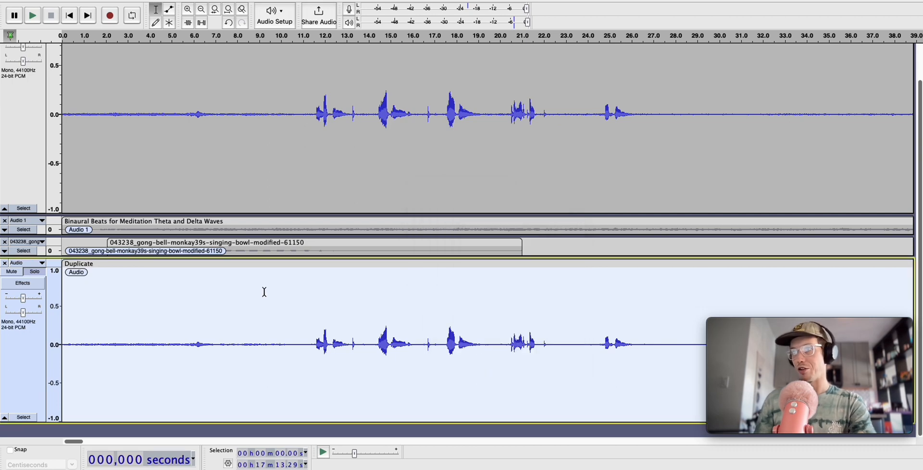
{"action": "left_click", "coordinate": [9, 208]}
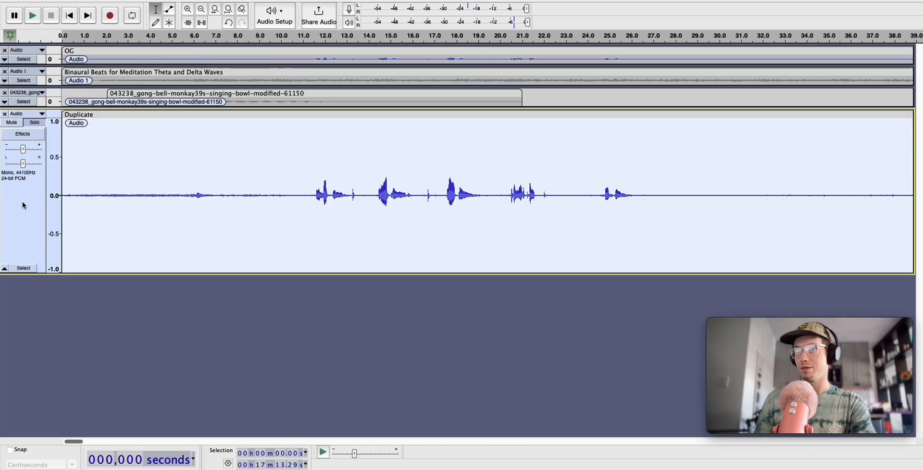
{"action": "left_click", "coordinate": [38, 115]}
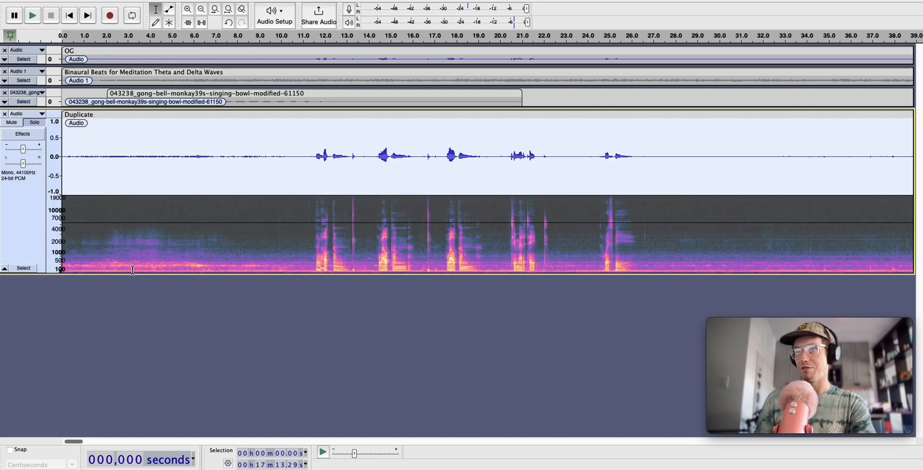
{"action": "left_click_drag", "start_coordinate": [133, 273], "coordinate": [120, 429]}
{"action": "scroll", "coordinate": [254, 266], "scroll_direction": "down", "scroll_amount": 1}
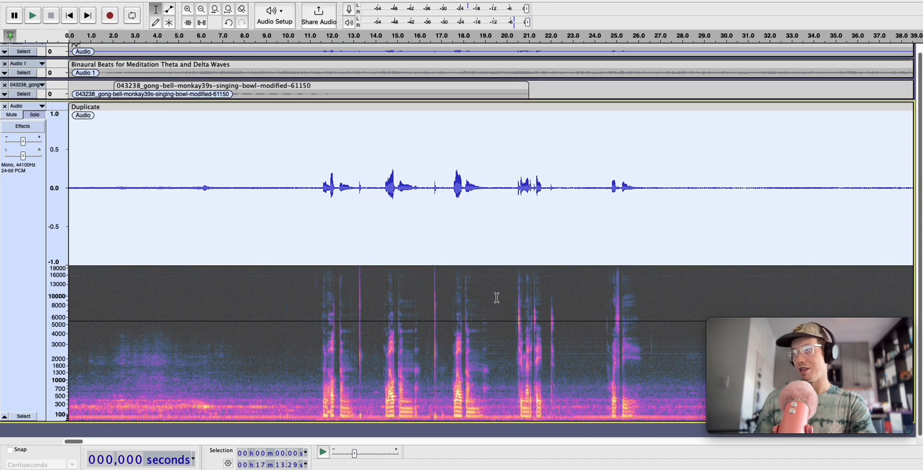
Examine the duplicated track's spectrogram over its first ten minutes, looking closely at the pause between about 6:44 and 7:10.
{"action": "left_click", "coordinate": [446, 233]}
{"action": "scroll", "coordinate": [445, 233], "scroll_direction": "down", "scroll_amount": 3}
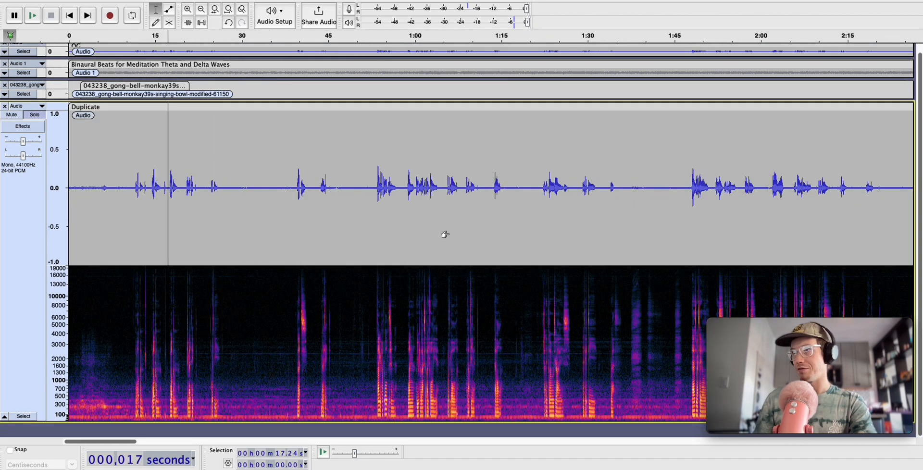
{"action": "scroll", "coordinate": [446, 235], "scroll_direction": "down", "scroll_amount": 3}
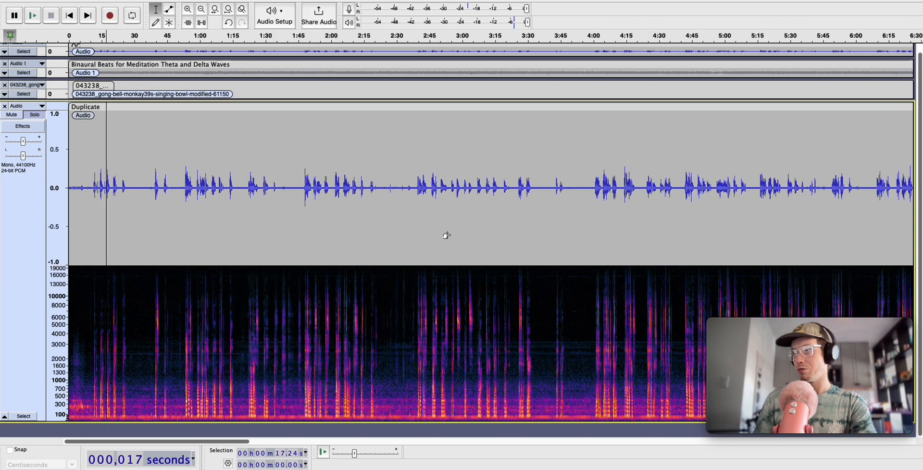
{"action": "scroll", "coordinate": [447, 236], "scroll_direction": "down", "scroll_amount": 3}
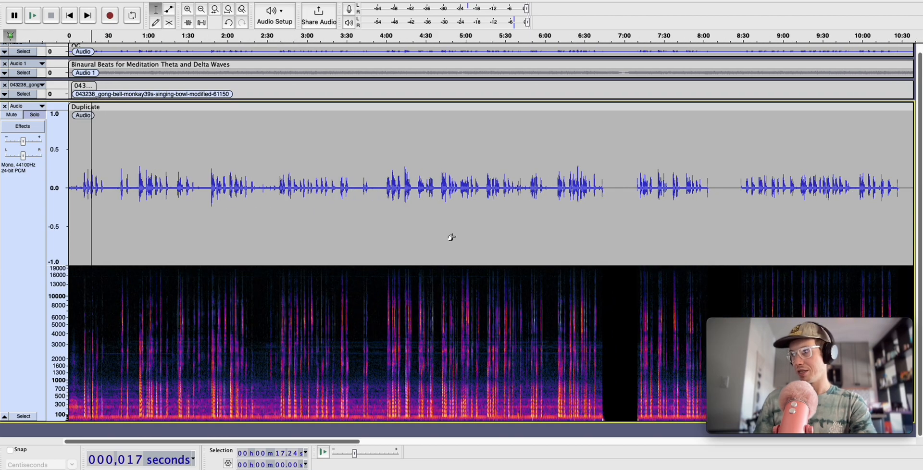
{"action": "scroll", "coordinate": [451, 236], "scroll_direction": "right", "scroll_amount": 2}
{"action": "left_click", "coordinate": [593, 352]}
{"action": "scroll", "coordinate": [606, 364], "scroll_direction": "up", "scroll_amount": 1}
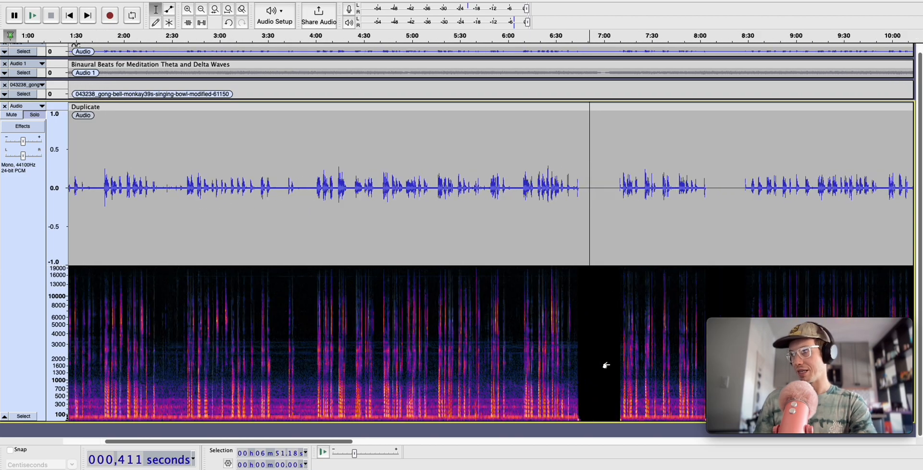
{"action": "scroll", "coordinate": [605, 365], "scroll_direction": "up", "scroll_amount": 4}
{"action": "scroll", "coordinate": [606, 342], "scroll_direction": "up", "scroll_amount": 1}
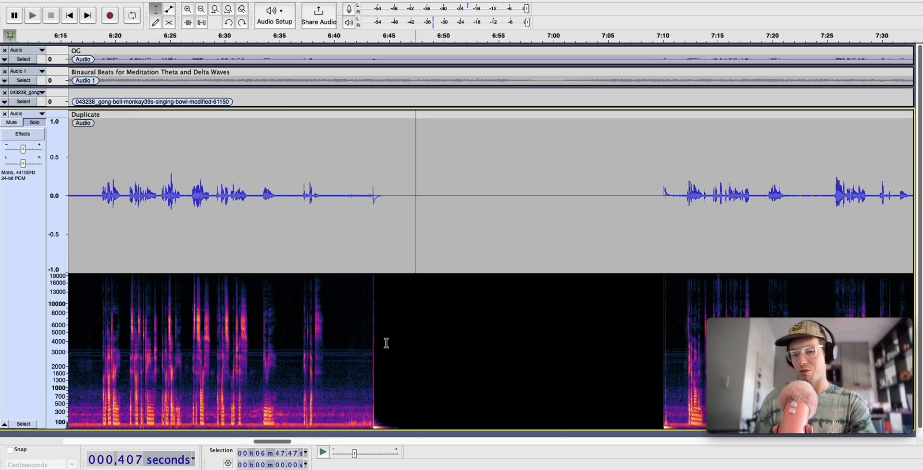
{"action": "scroll", "coordinate": [386, 344], "scroll_direction": "down", "scroll_amount": 2}
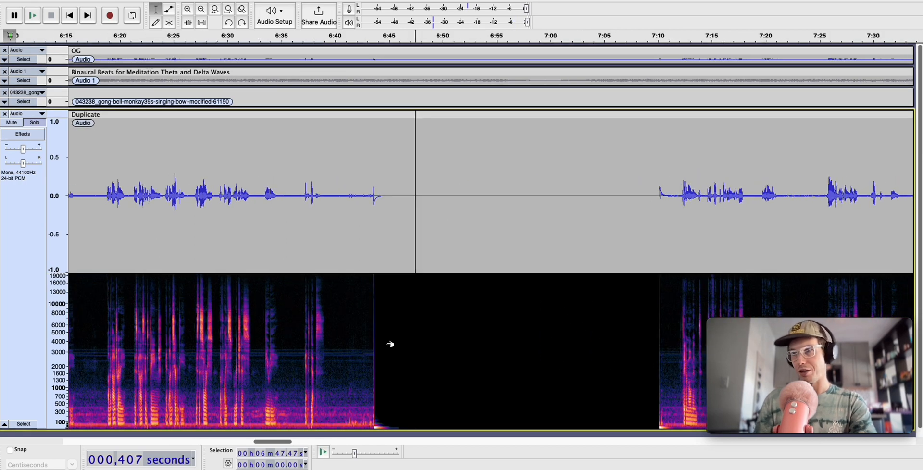
{"action": "scroll", "coordinate": [388, 345], "scroll_direction": "down", "scroll_amount": 1}
{"action": "scroll", "coordinate": [386, 343], "scroll_direction": "left", "scroll_amount": 10}
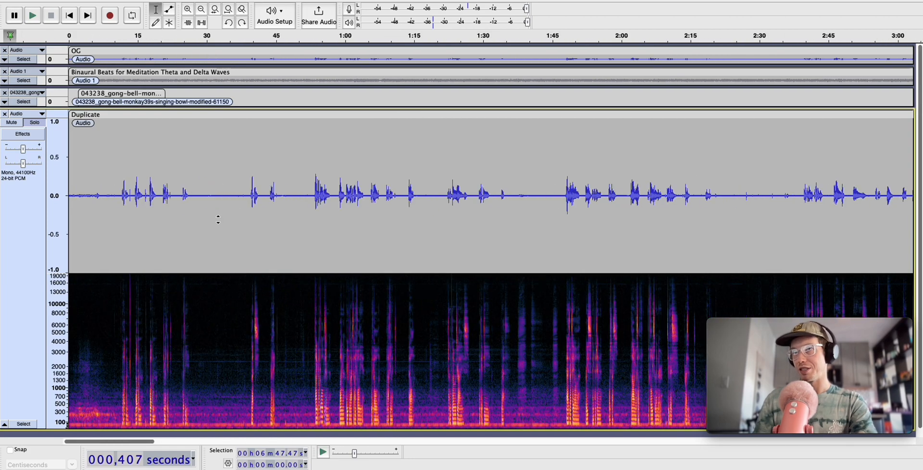
Select a speech-free stretch of about 1.4 seconds at 33.26 s on the duplicated track and play it.
{"action": "left_click", "coordinate": [71, 18]}
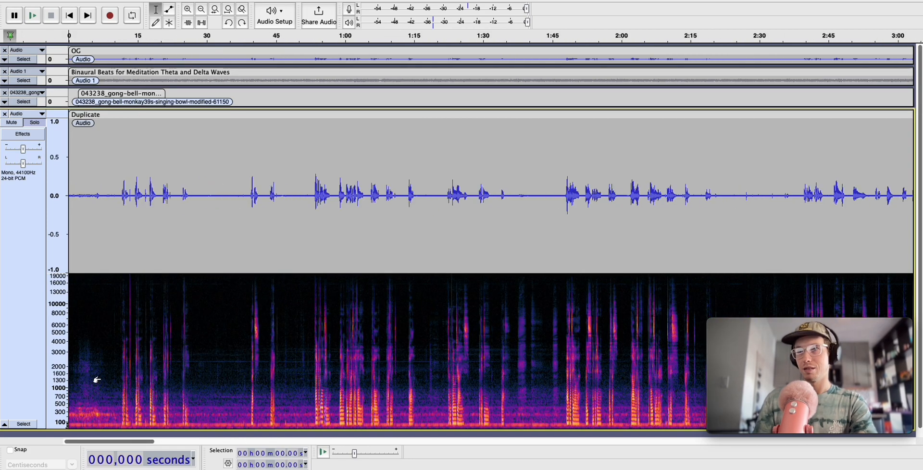
{"action": "scroll", "coordinate": [213, 380], "scroll_direction": "up", "scroll_amount": 3}
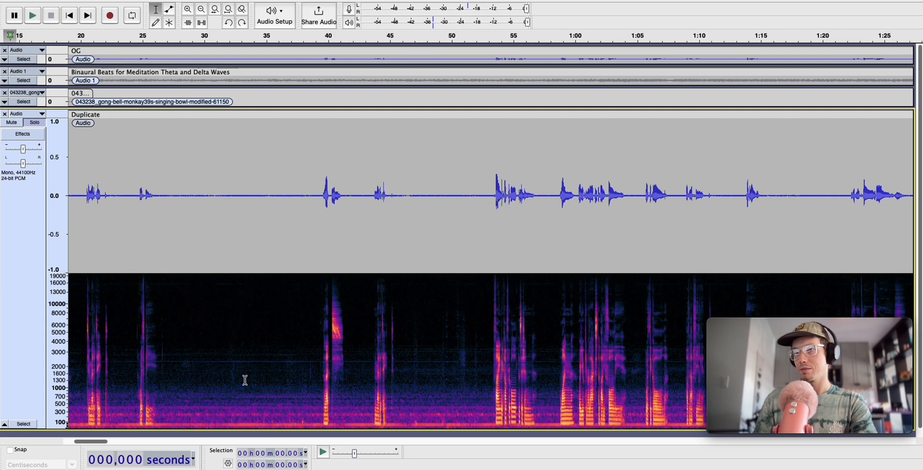
{"action": "left_click", "coordinate": [249, 373]}
{"action": "left_click_drag", "start_coordinate": [245, 379], "coordinate": [262, 388]}
{"action": "key", "text": "space"}
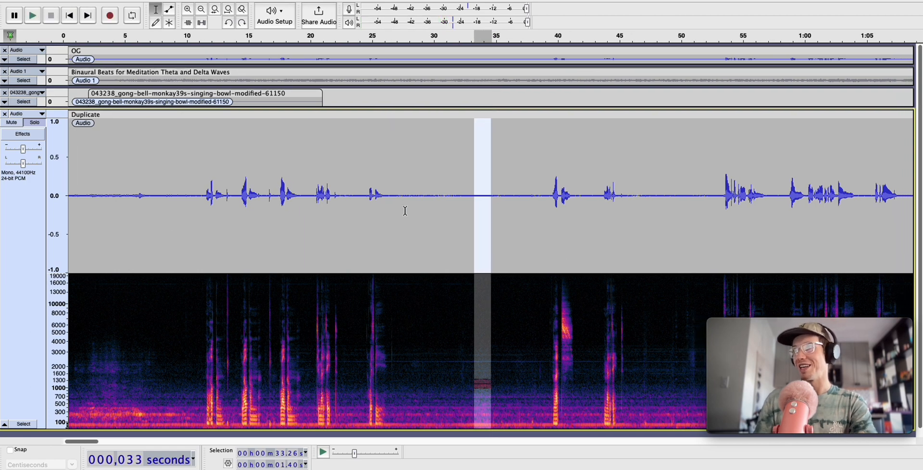
{"action": "key", "text": "space"}
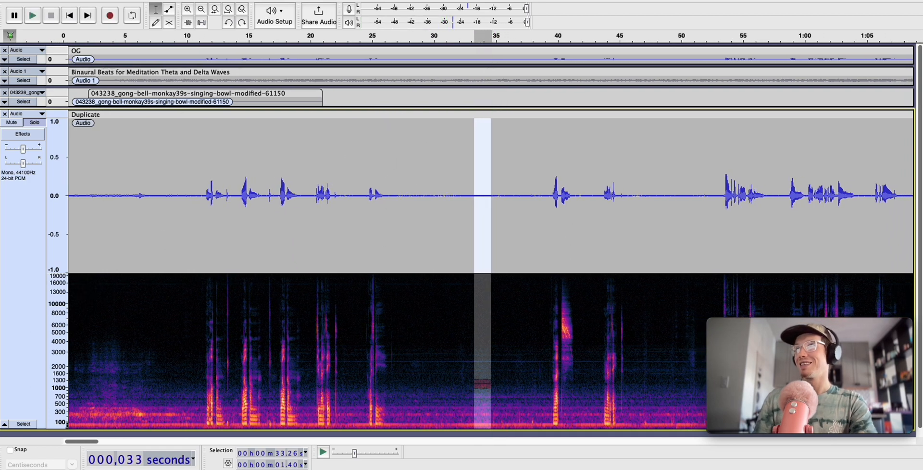
Capture a Noise Reduction noise profile from the selected stretch and apply Noise Reduction to the entire duplicated track.
{"action": "left_click", "coordinate": [267, 1]}
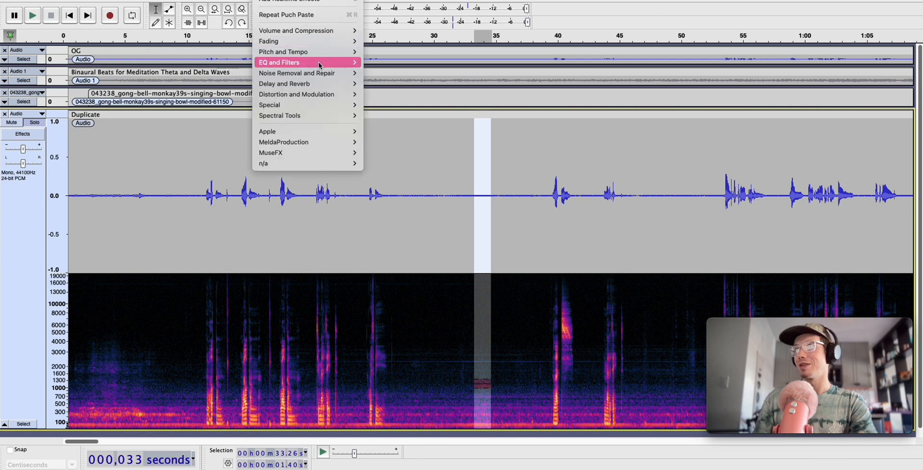
{"action": "mouse_move", "coordinate": [327, 73]}
{"action": "left_click", "coordinate": [391, 103]}
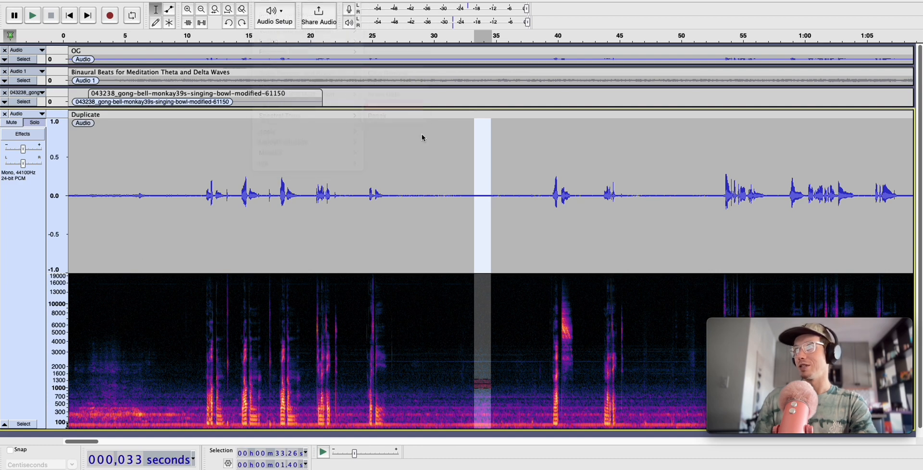
{"action": "left_click_drag", "start_coordinate": [510, 249], "coordinate": [552, 263]}
{"action": "left_click", "coordinate": [460, 184]}
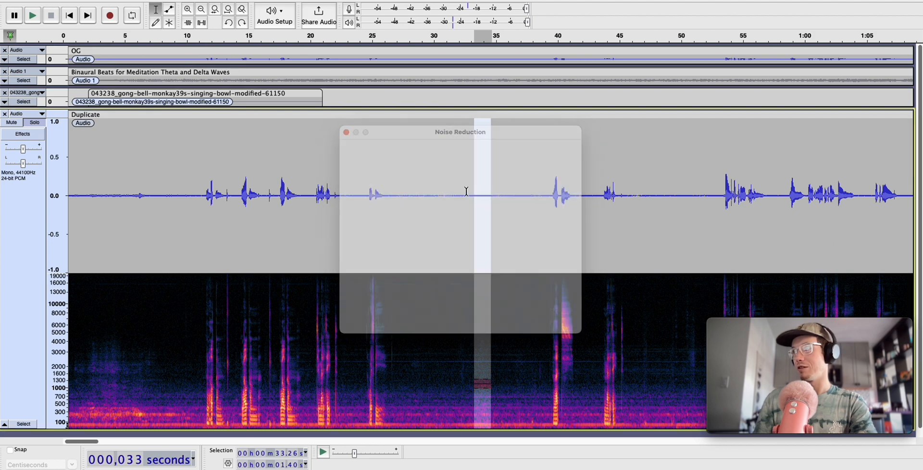
{"action": "left_click", "coordinate": [39, 426]}
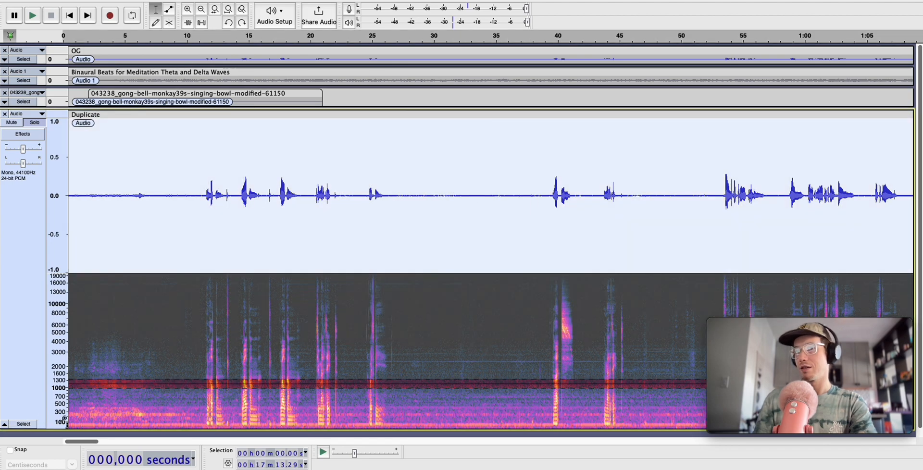
{"action": "key", "text": "super+r"}
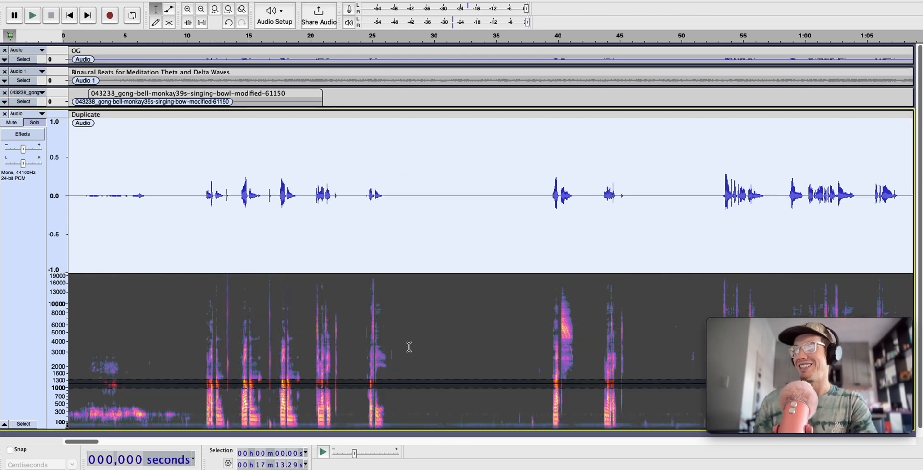
Play the pause from about 27 s, then solo the duplicated track and listen to the same pause again.
{"action": "left_click", "coordinate": [409, 346]}
{"action": "left_click", "coordinate": [402, 350]}
{"action": "key", "text": "space"}
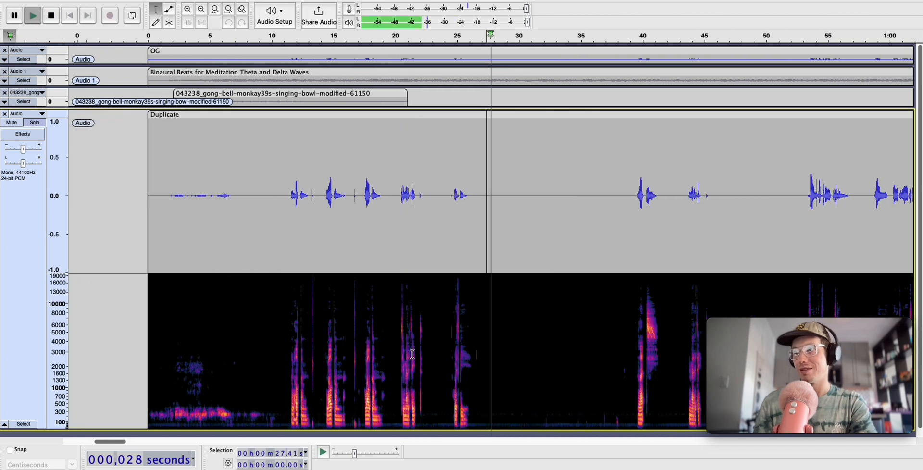
{"action": "key", "text": "space"}
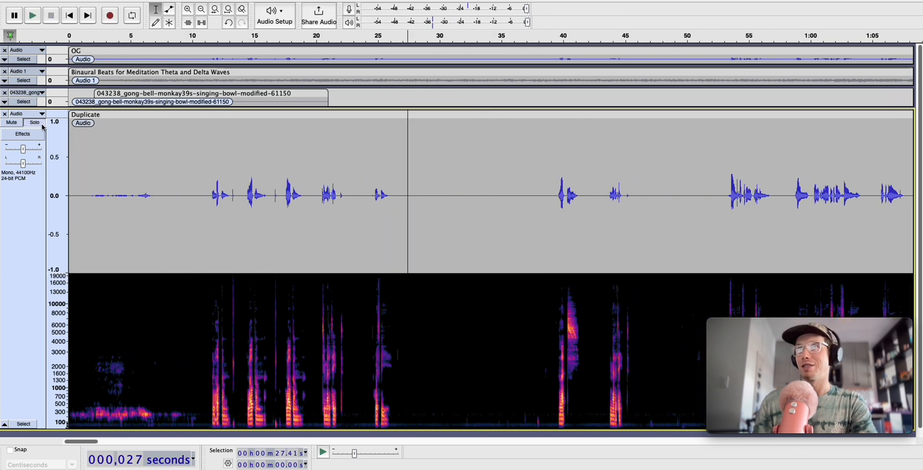
{"action": "left_click", "coordinate": [41, 125]}
{"action": "left_click", "coordinate": [414, 317]}
{"action": "key", "text": "space"}
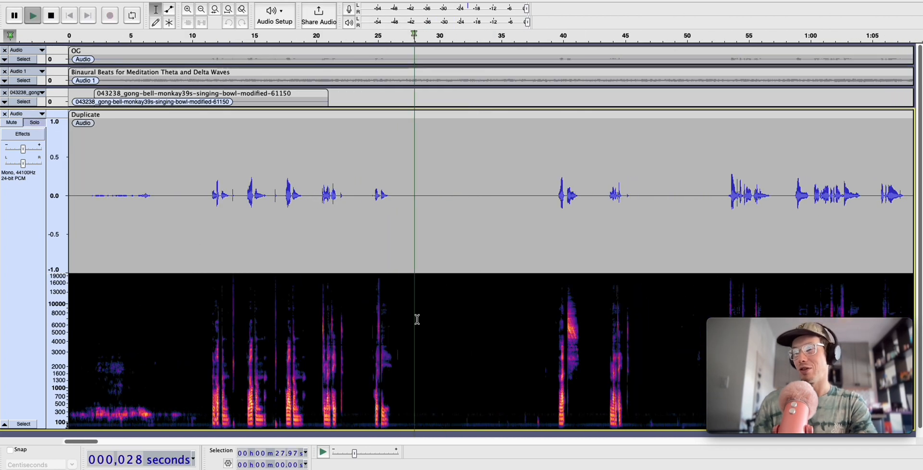
{"action": "key", "text": "space"}
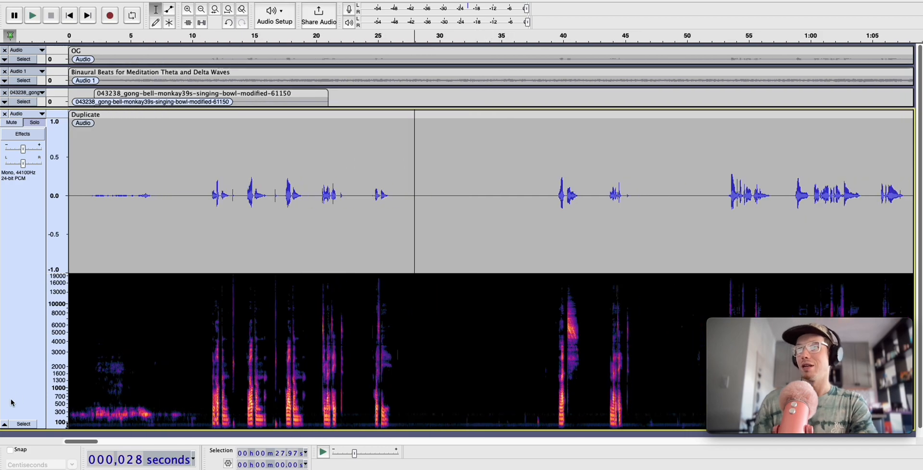
Examine the noise-reduced duplicated track's waveform and spectrogram across its first few minutes.
{"action": "left_click", "coordinate": [23, 424]}
{"action": "left_click", "coordinate": [401, 289]}
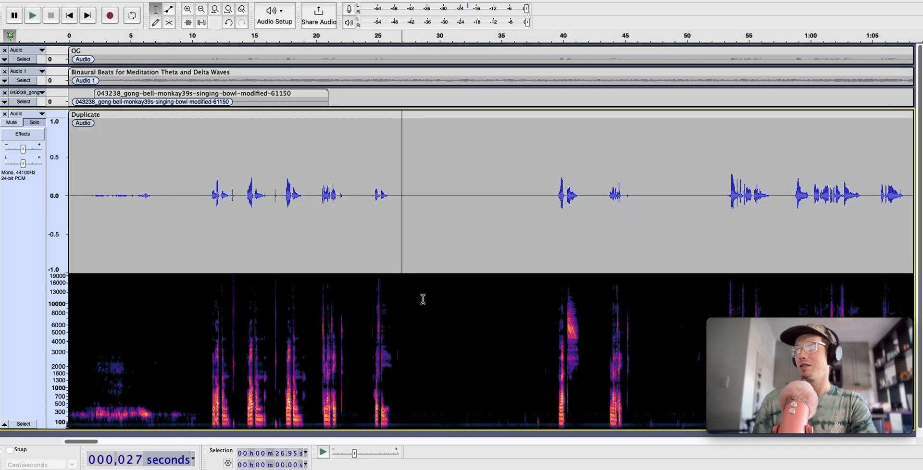
{"action": "scroll", "coordinate": [416, 306], "scroll_direction": "down", "scroll_amount": 5}
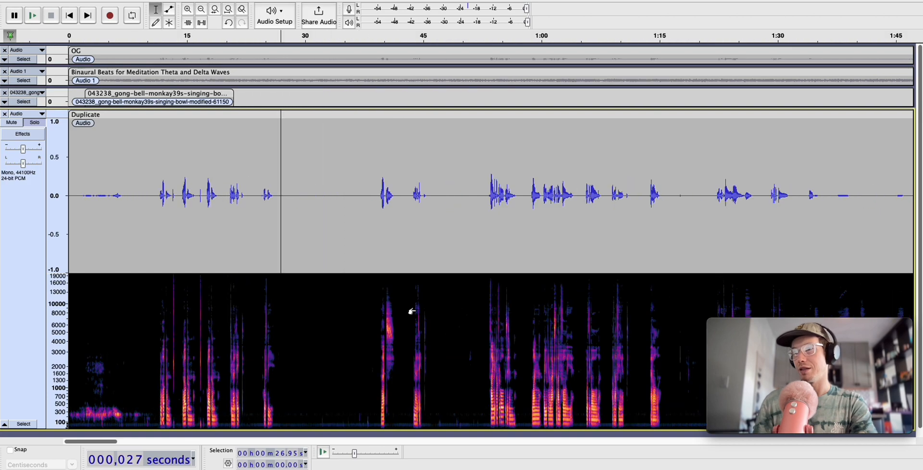
{"action": "scroll", "coordinate": [358, 312], "scroll_direction": "down", "scroll_amount": 3}
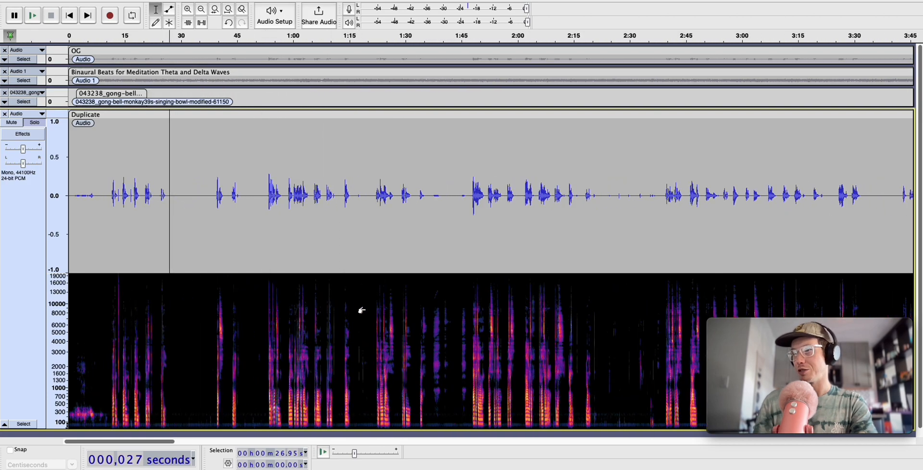